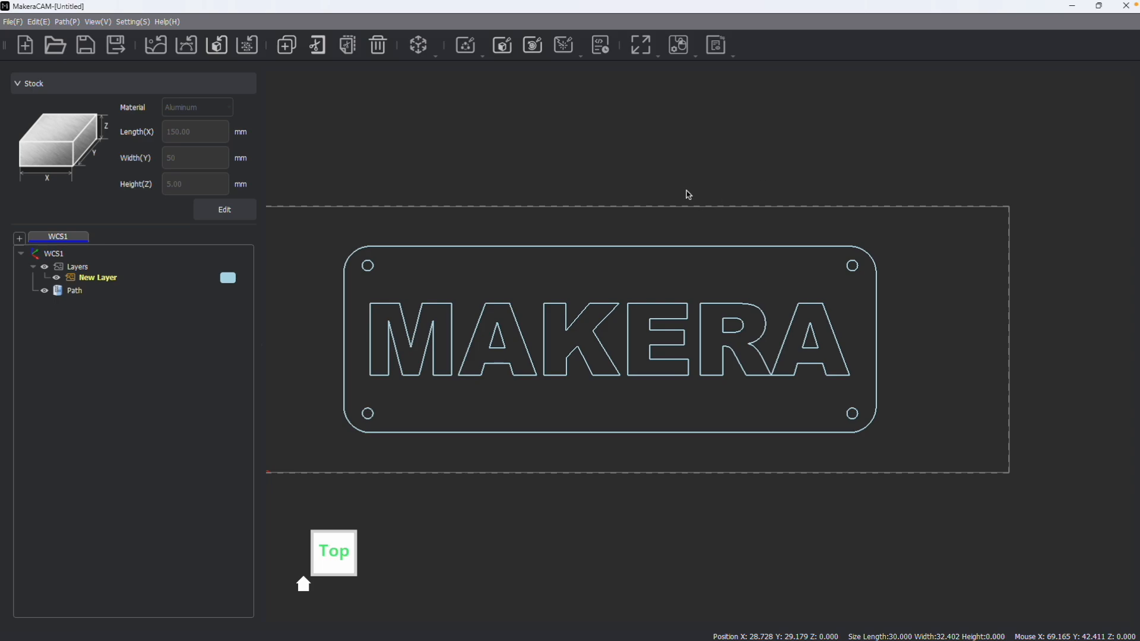
pyautogui.click(543, 118)
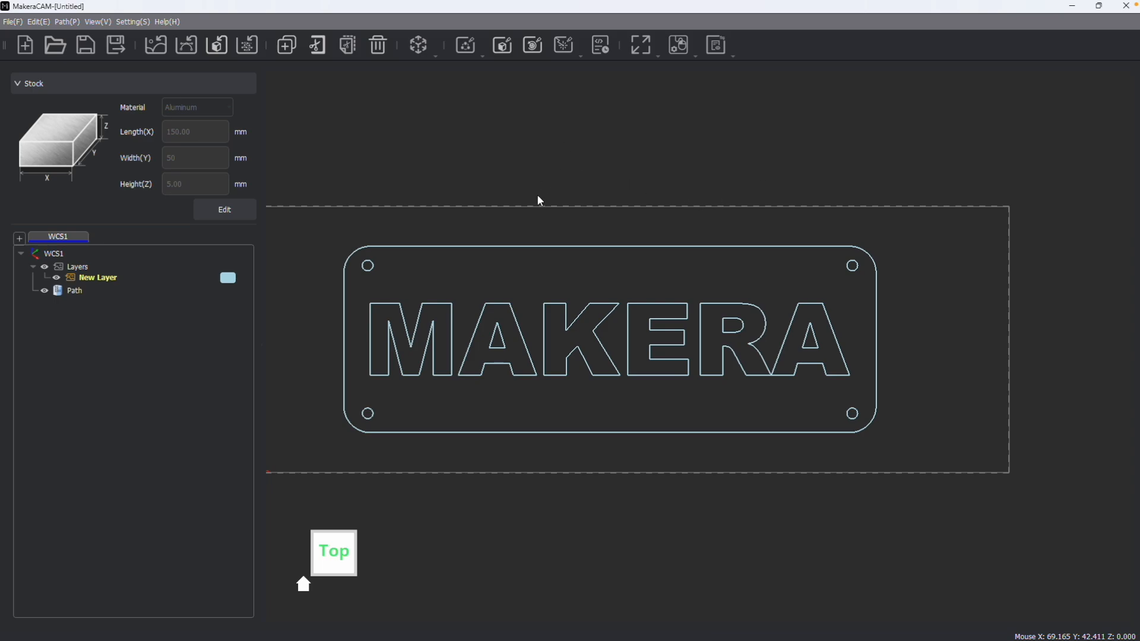
pyautogui.scroll(1, 518, 245)
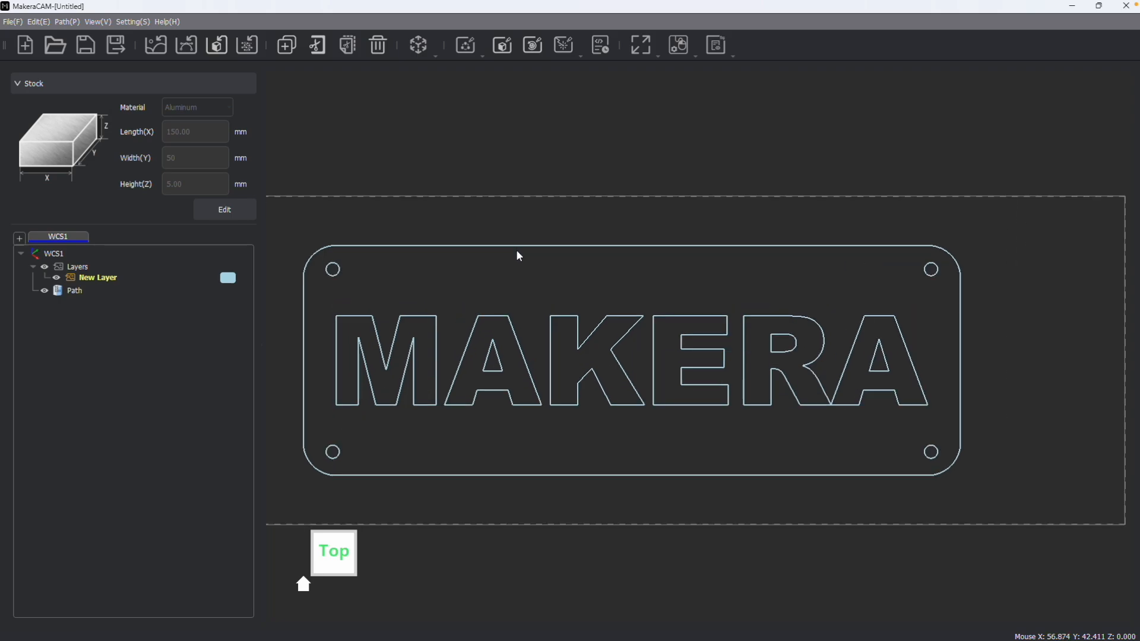
pyautogui.click(338, 270)
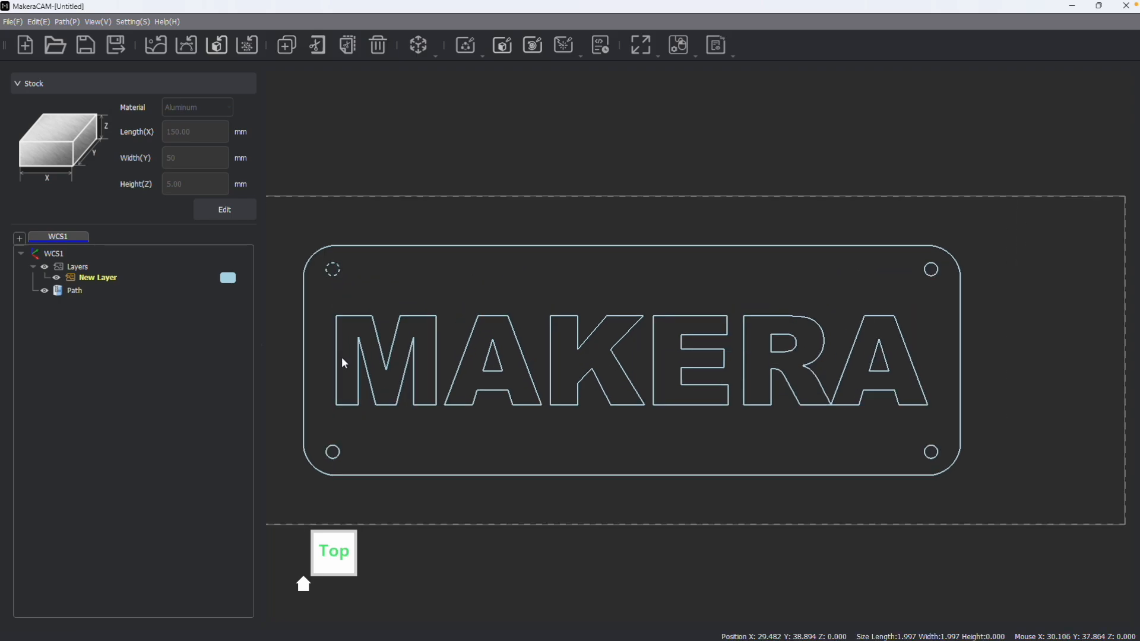
pyautogui.click(339, 448)
pyautogui.click(535, 207)
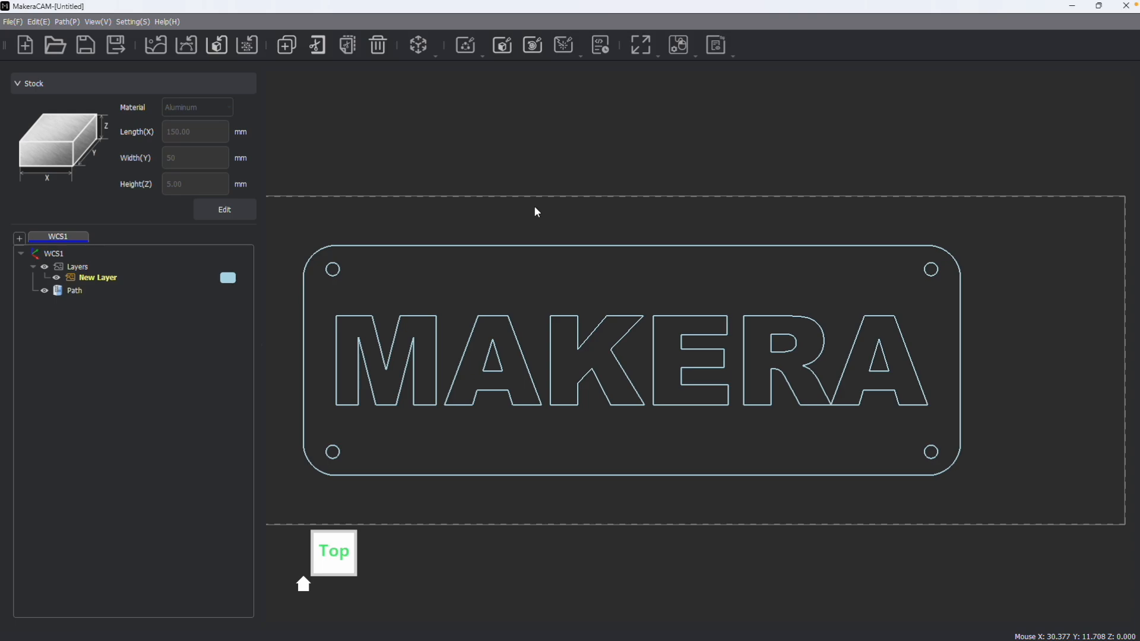
# Step: Start a Vector Drilling path and select the four corner hole circles of the nameplate
pyautogui.click(469, 48)
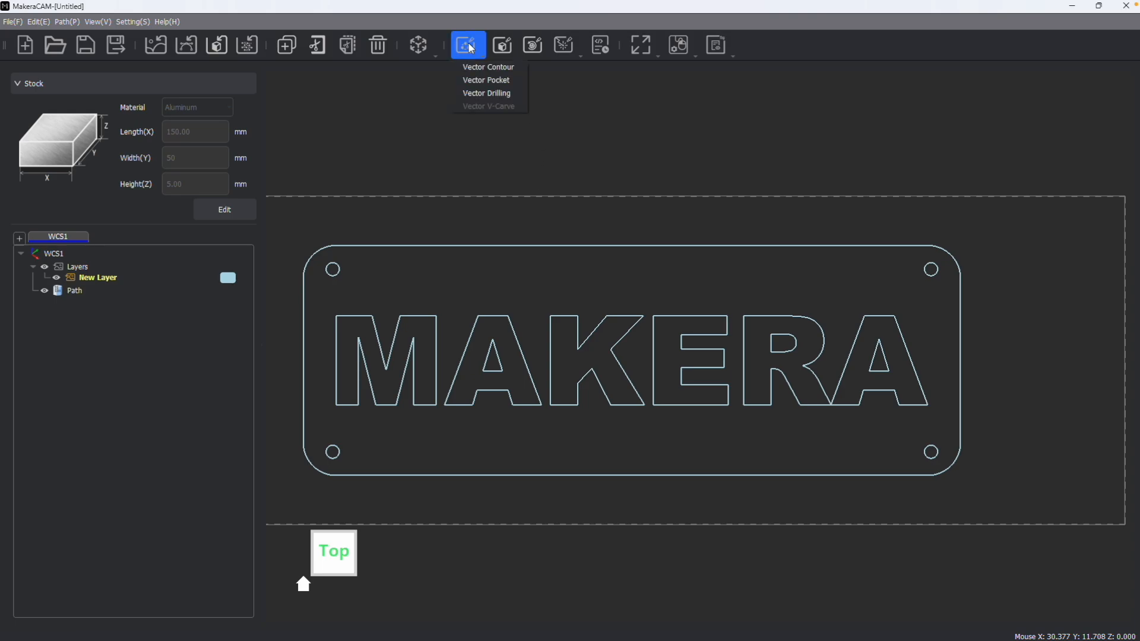
pyautogui.click(483, 94)
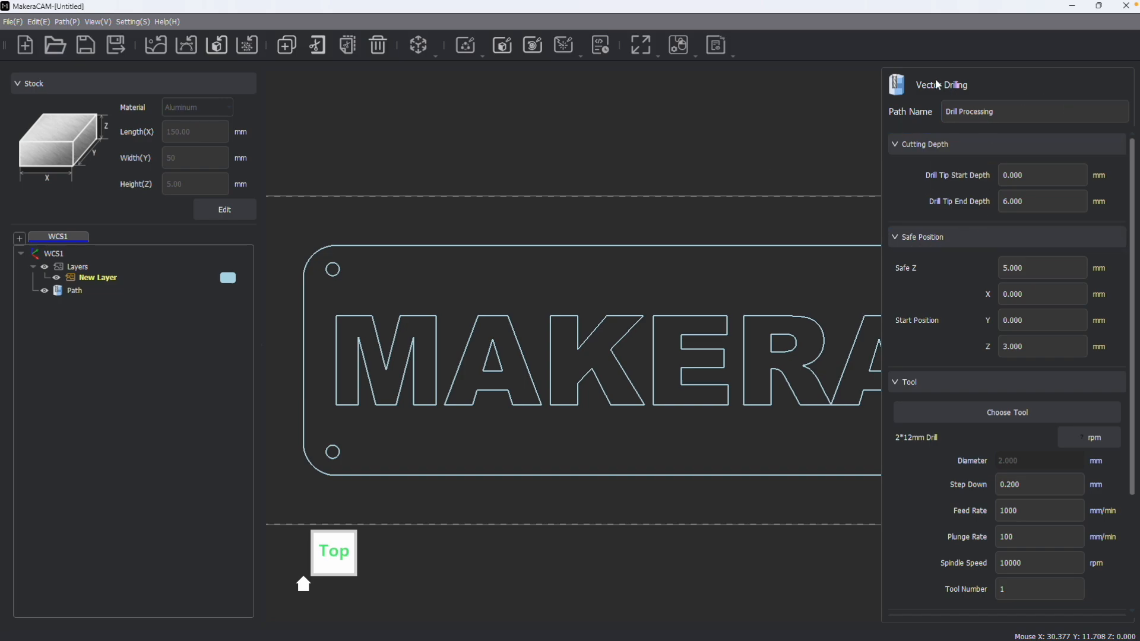
pyautogui.scroll(-3, 807, 190)
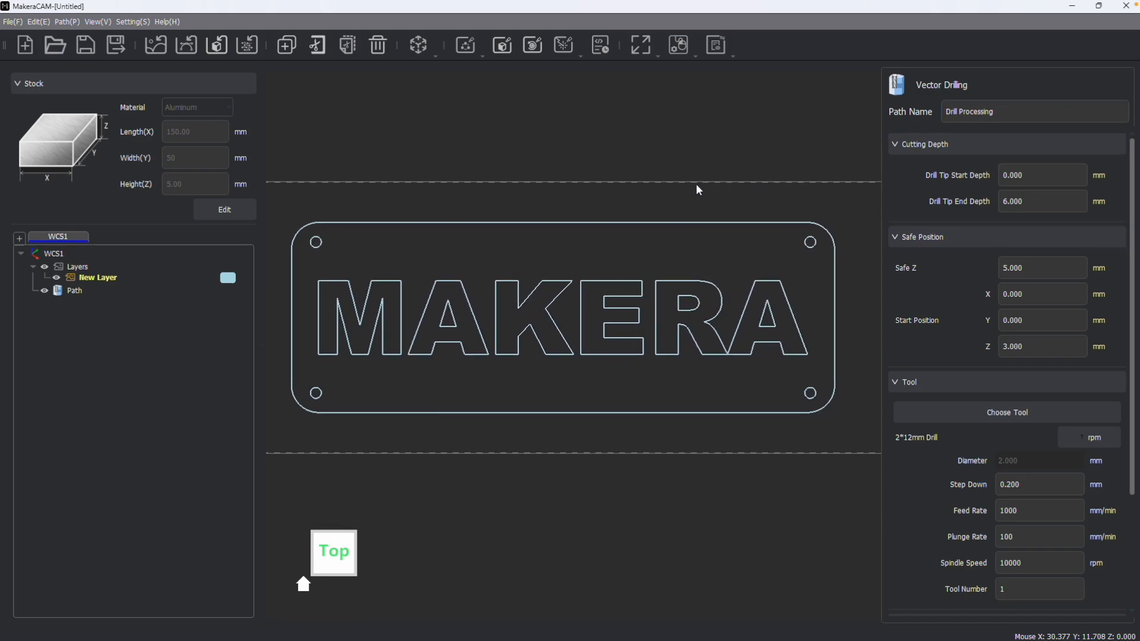
pyautogui.click(354, 238)
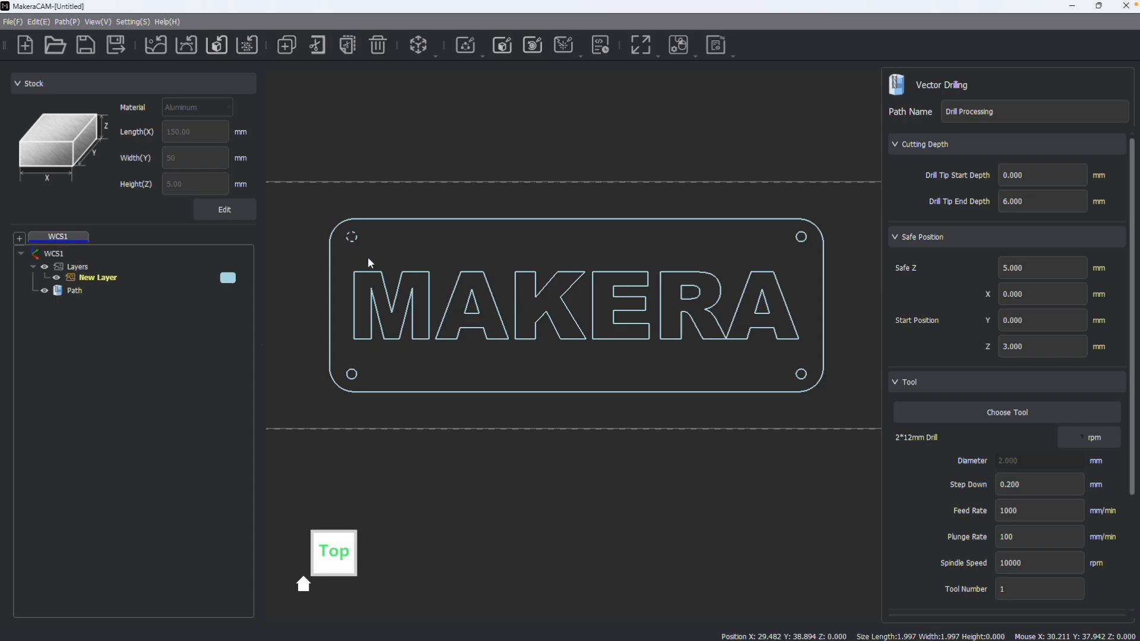
pyautogui.keyDown('shift'); pyautogui.click(353, 375); pyautogui.keyUp('shift')
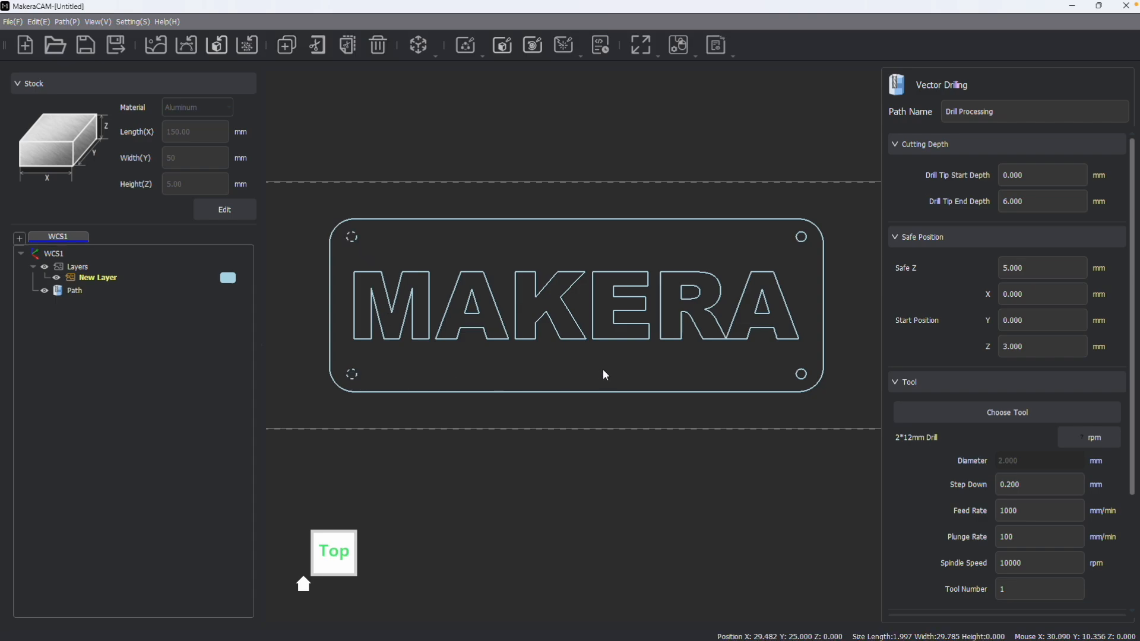
pyautogui.keyDown('shift'); pyautogui.click(802, 377); pyautogui.keyUp('shift')
pyautogui.keyDown('shift'); pyautogui.click(800, 239); pyautogui.keyUp('shift')
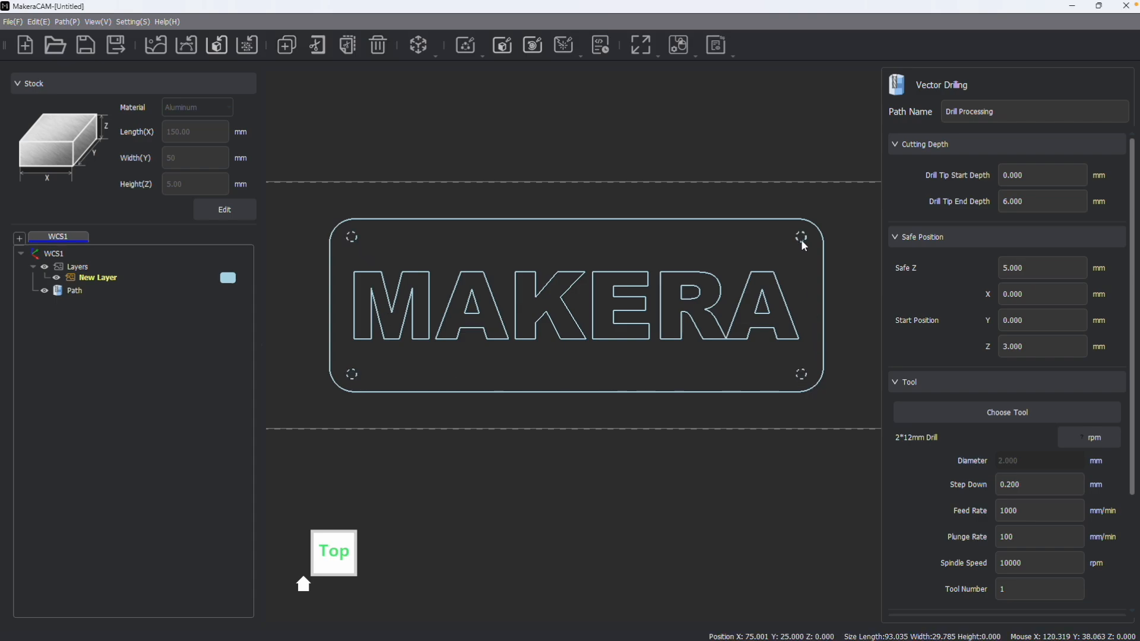
pyautogui.scroll(2, 741, 251)
pyautogui.scroll(-2, 769, 250)
pyautogui.moveTo(769, 249); pyautogui.dragTo(778, 215, button='middle')
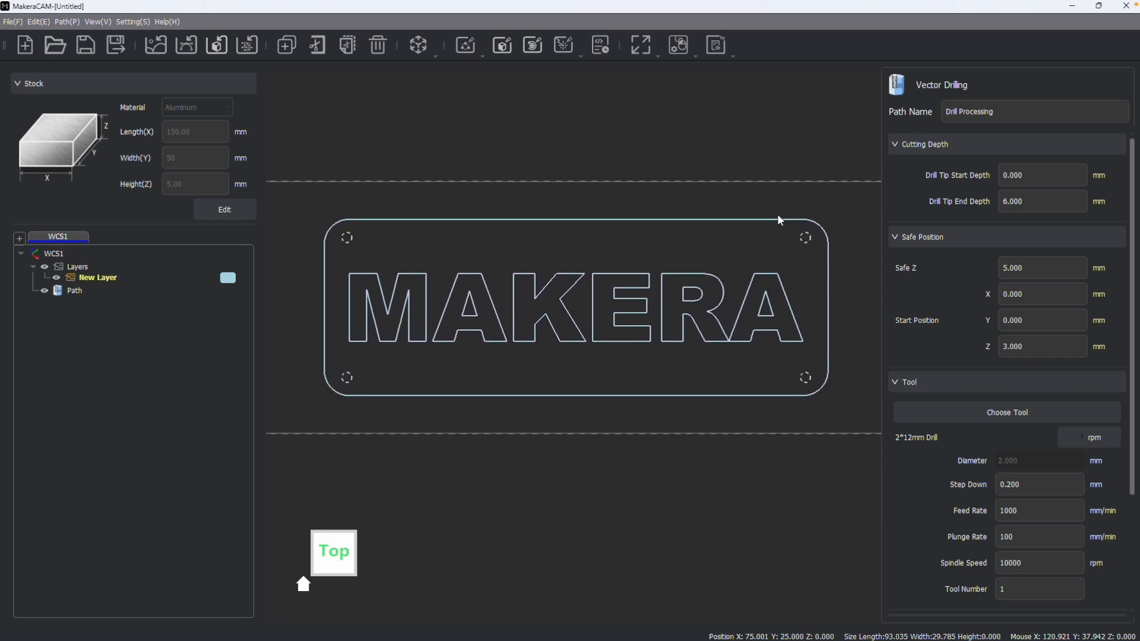
# Step: Set the Drill Tip End Depth of the drilling path to 2 mm
pyautogui.click(1010, 176)
pyautogui.click(1014, 199)
pyautogui.click(1011, 175)
pyautogui.moveTo(1051, 176); pyautogui.dragTo(996, 174)
pyautogui.click(1017, 200)
pyautogui.doubleClick(1023, 204)
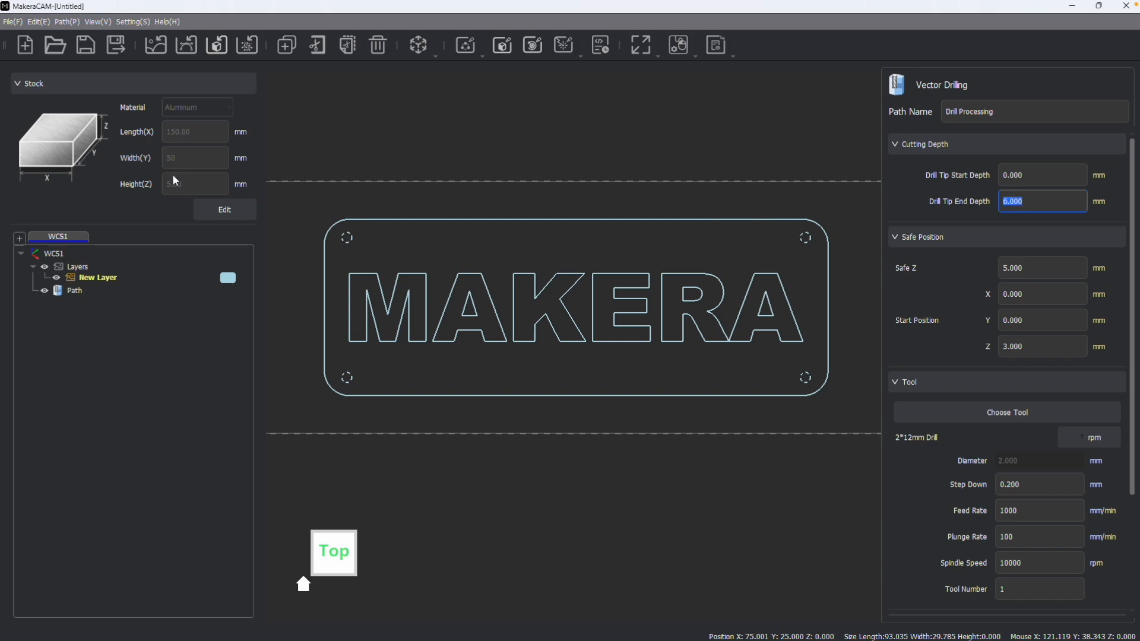
pyautogui.click(1034, 202)
pyautogui.moveTo(1039, 207); pyautogui.dragTo(981, 211)
pyautogui.write('2')
pyautogui.click(1031, 175)
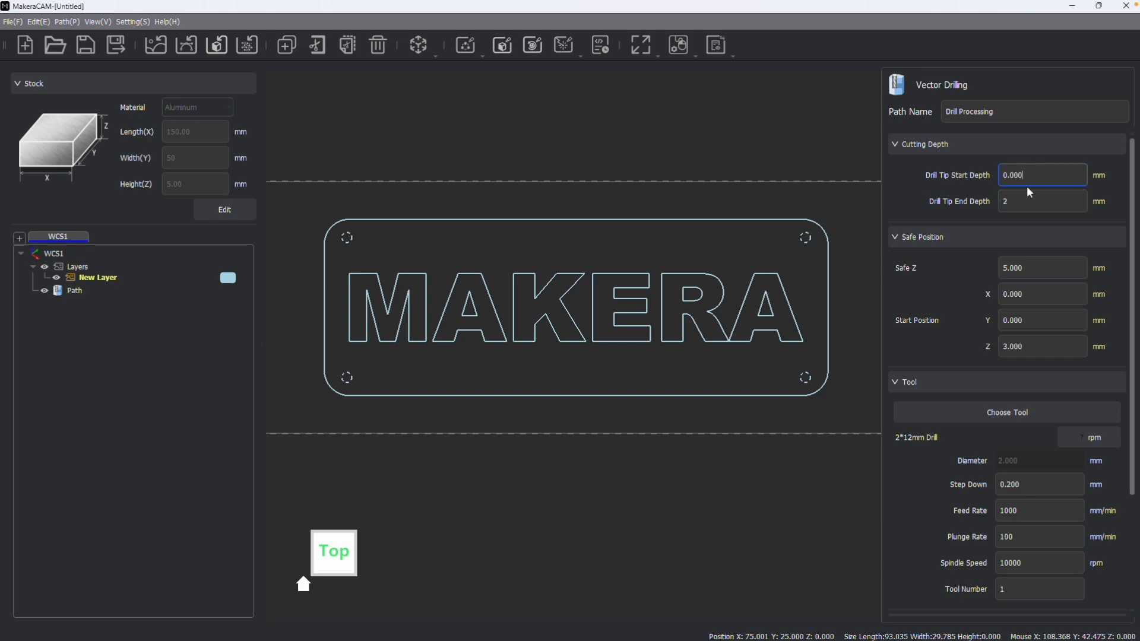
# Step: Review the drilling path's safe height, start position, tool and retract settings
pyautogui.scroll(-1, 1025, 209)
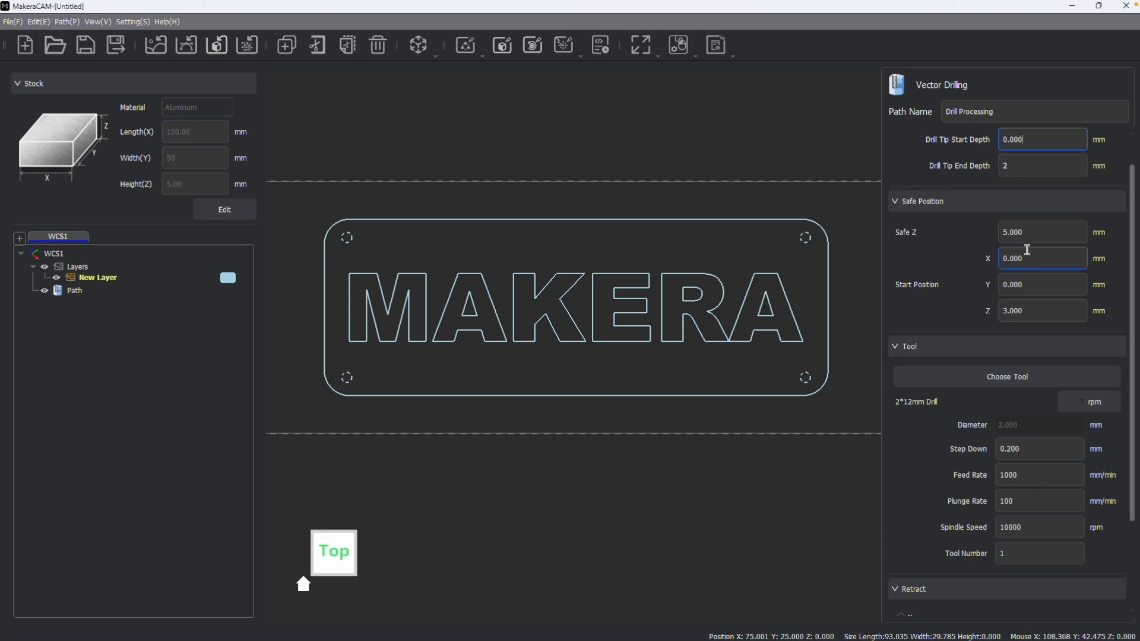
pyautogui.scroll(-1, 1018, 227)
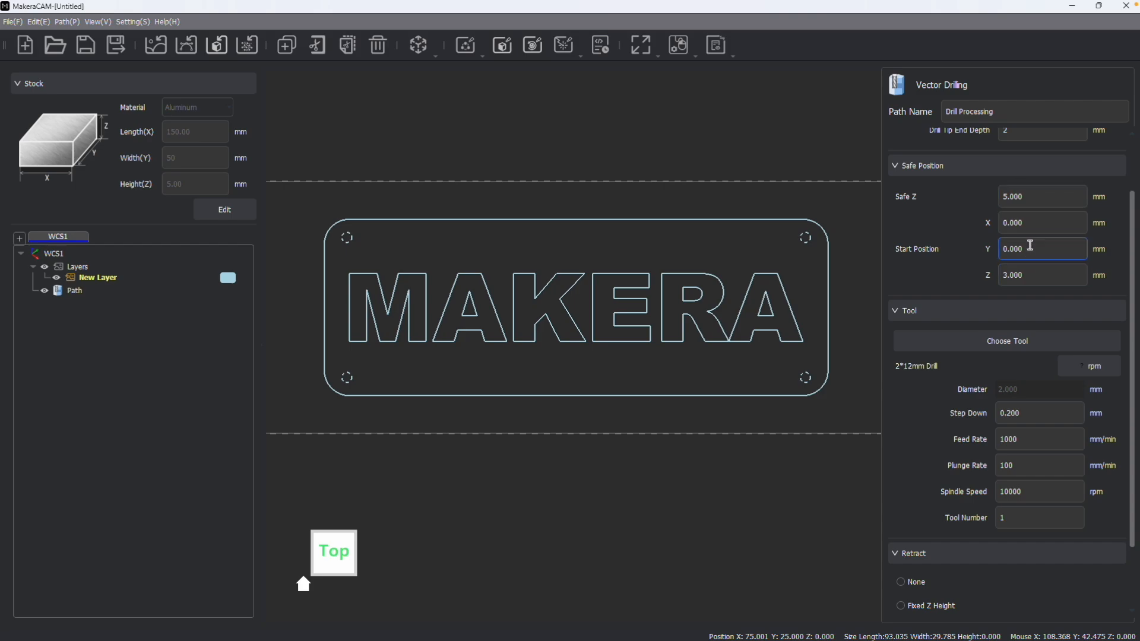
pyautogui.click(1017, 224)
pyautogui.scroll(-1, 1030, 207)
pyautogui.scroll(1, 1030, 196)
pyautogui.click(1030, 193)
pyautogui.press('Tab')
pyautogui.scroll(-1, 1030, 209)
pyautogui.click(1030, 211)
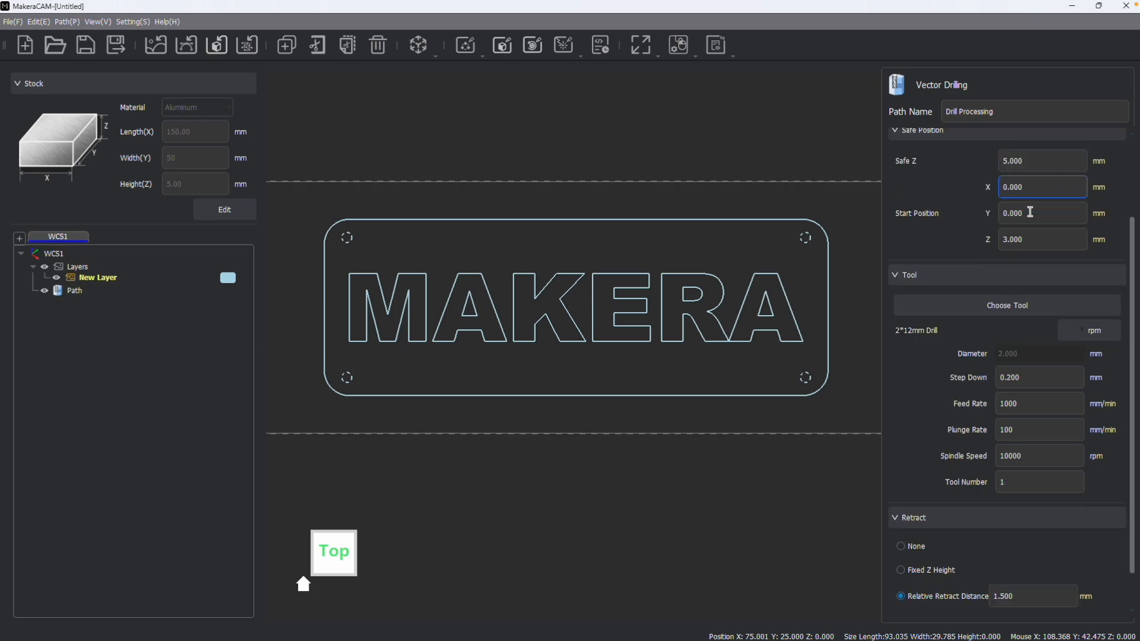
pyautogui.scroll(-1, 1030, 212)
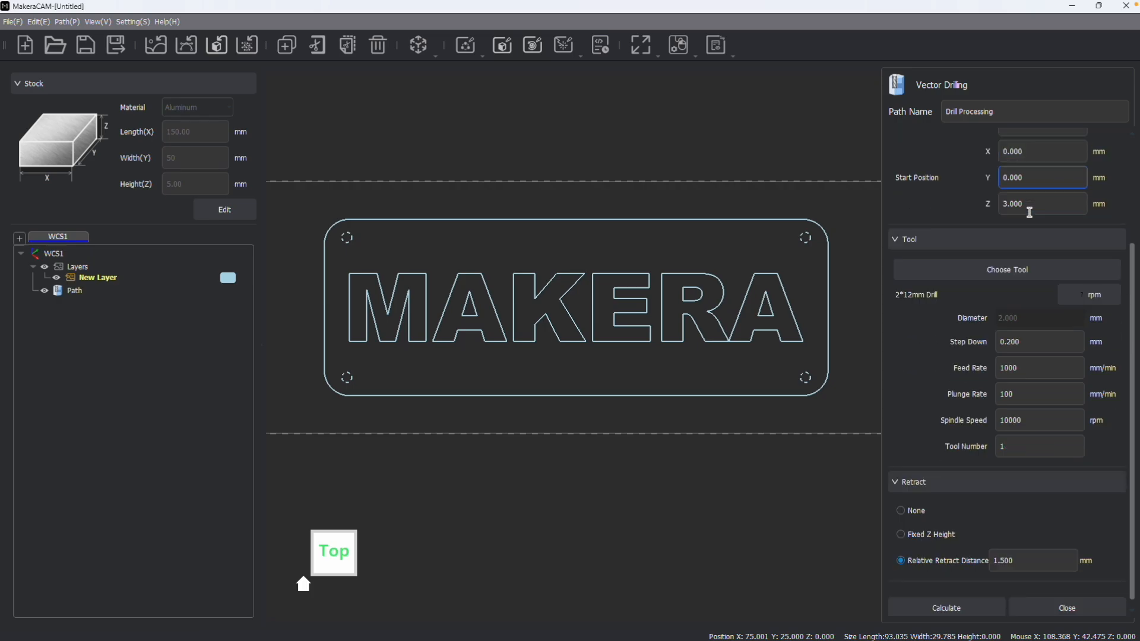
# Step: Choose the 3.175*12mm Drill from the Drill group of the tool magazine for the drilling path
pyautogui.click(972, 273)
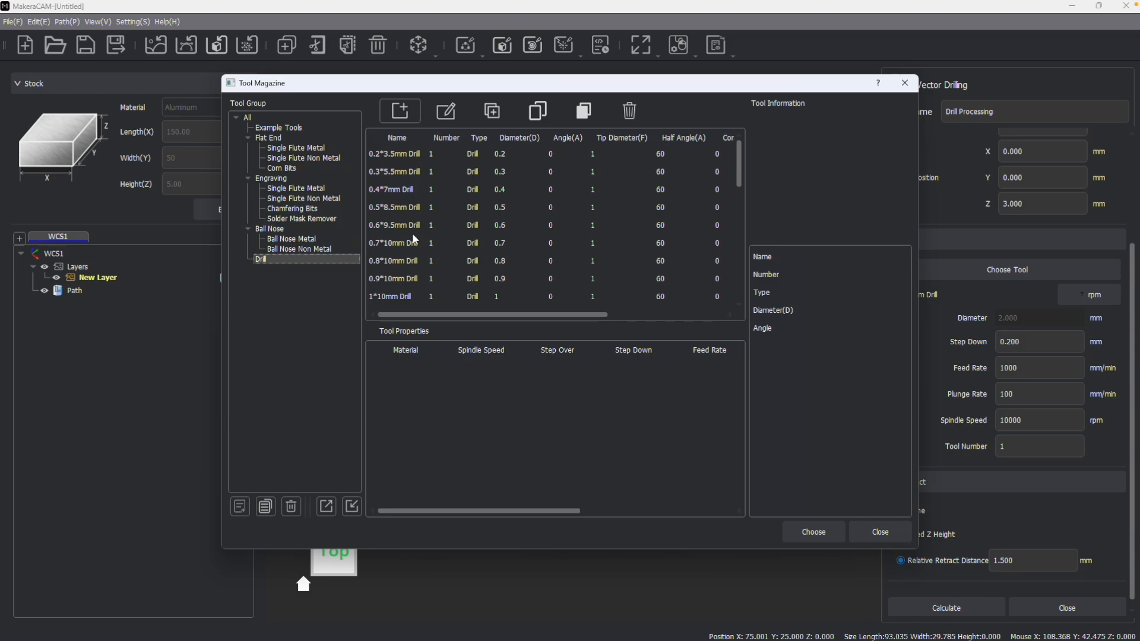
pyautogui.scroll(-7, 417, 190)
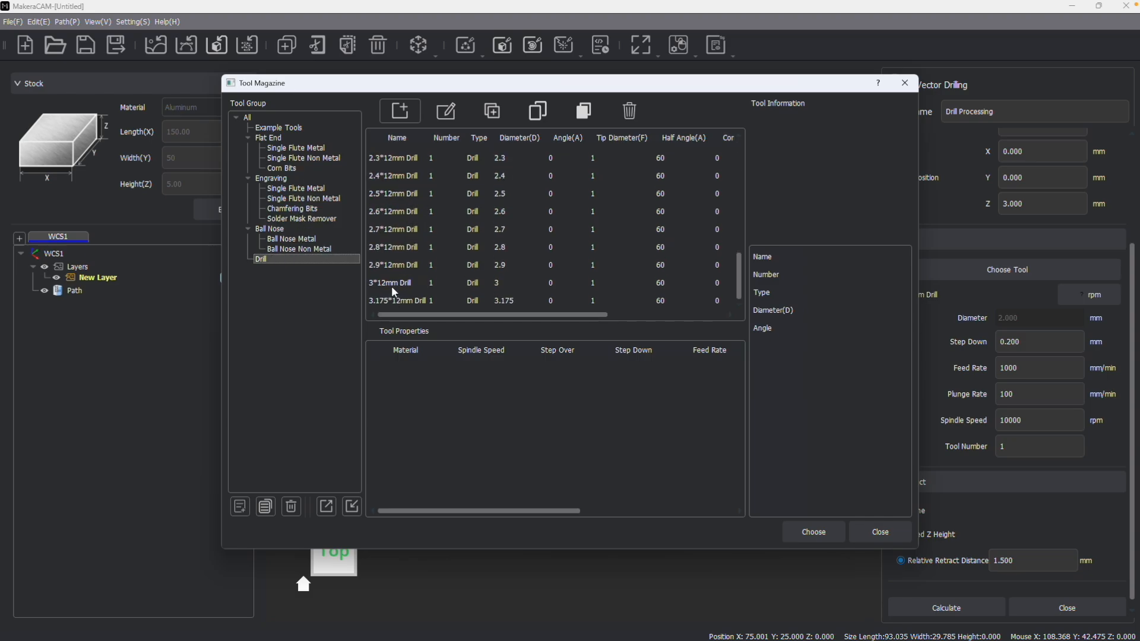
pyautogui.click(393, 295)
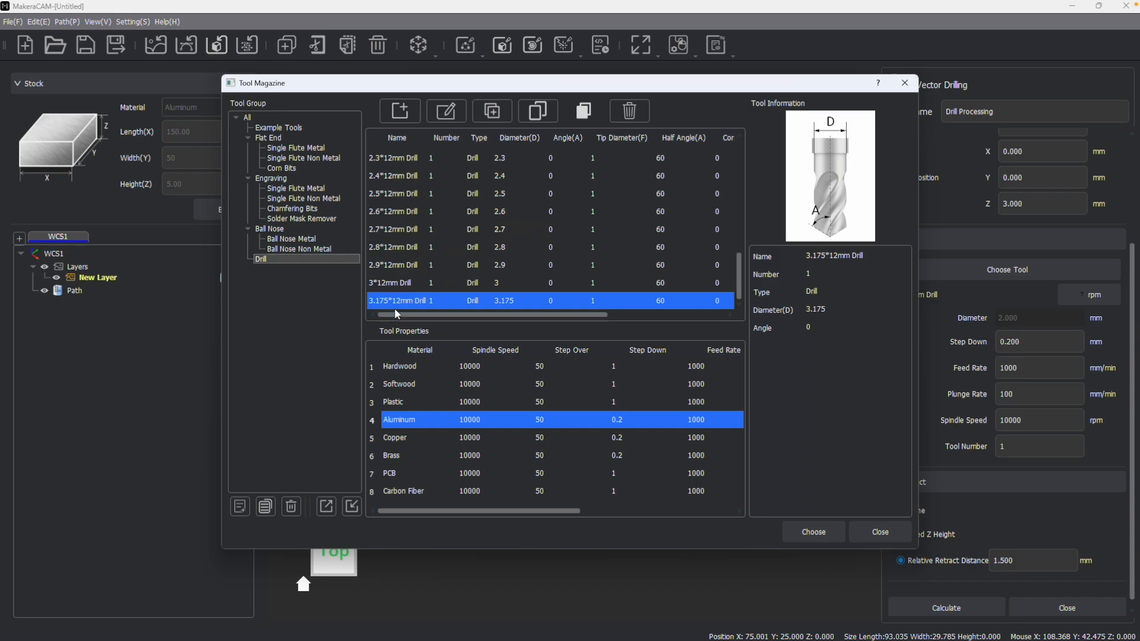
pyautogui.click(387, 157)
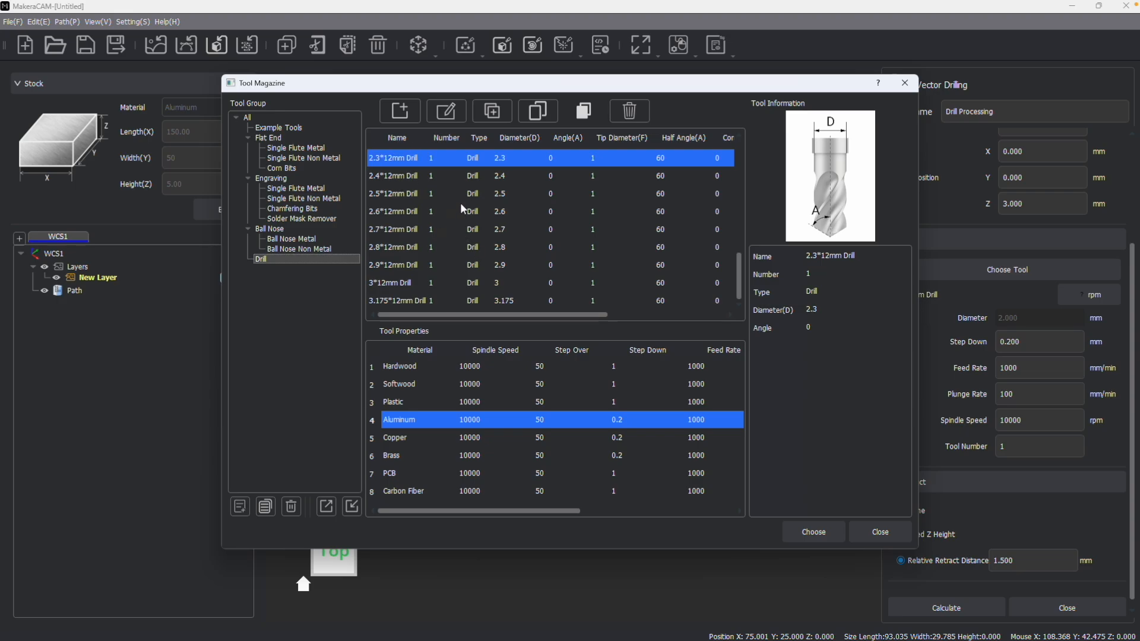
pyautogui.click(397, 299)
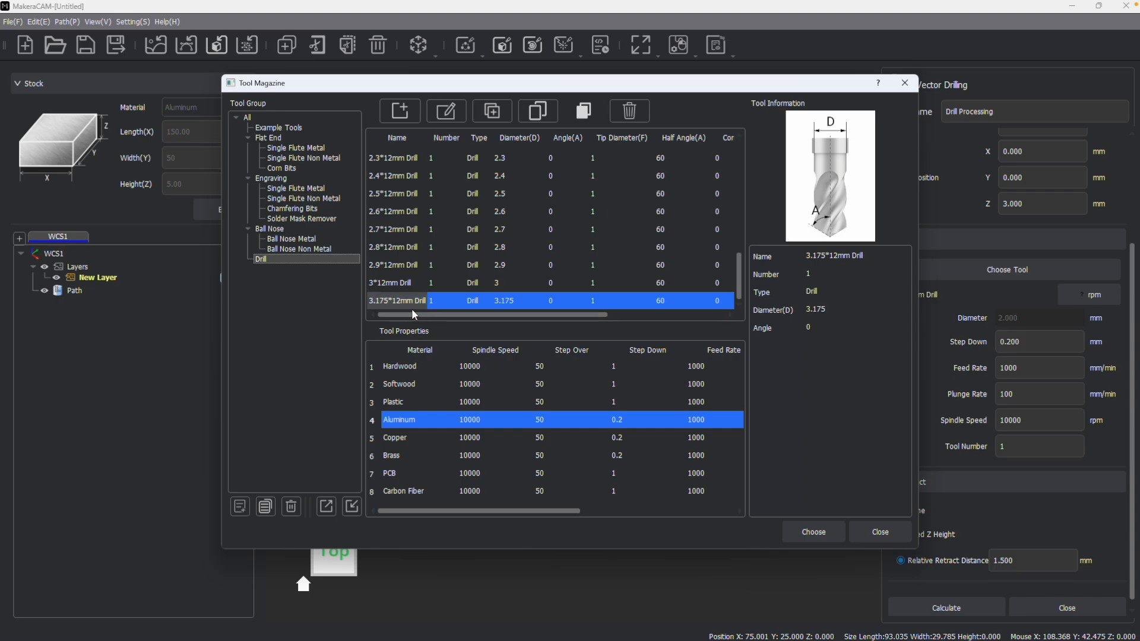
pyautogui.click(809, 532)
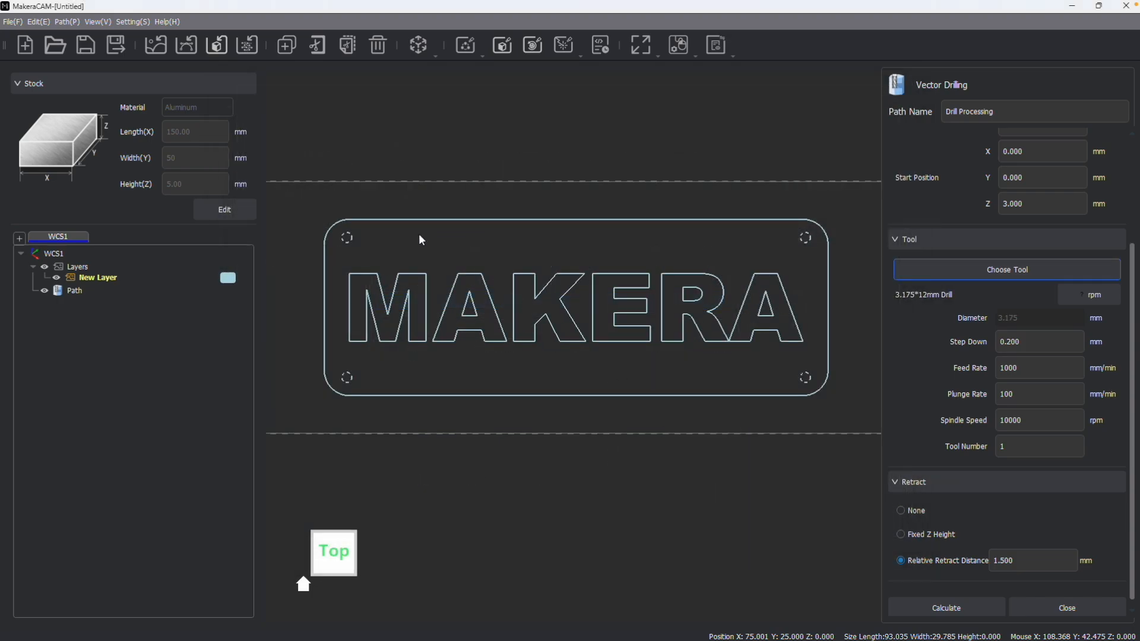
# Step: Inspect the selected corner holes on the nameplate and the cutting parameters of the chosen drill
pyautogui.scroll(5, 348, 226)
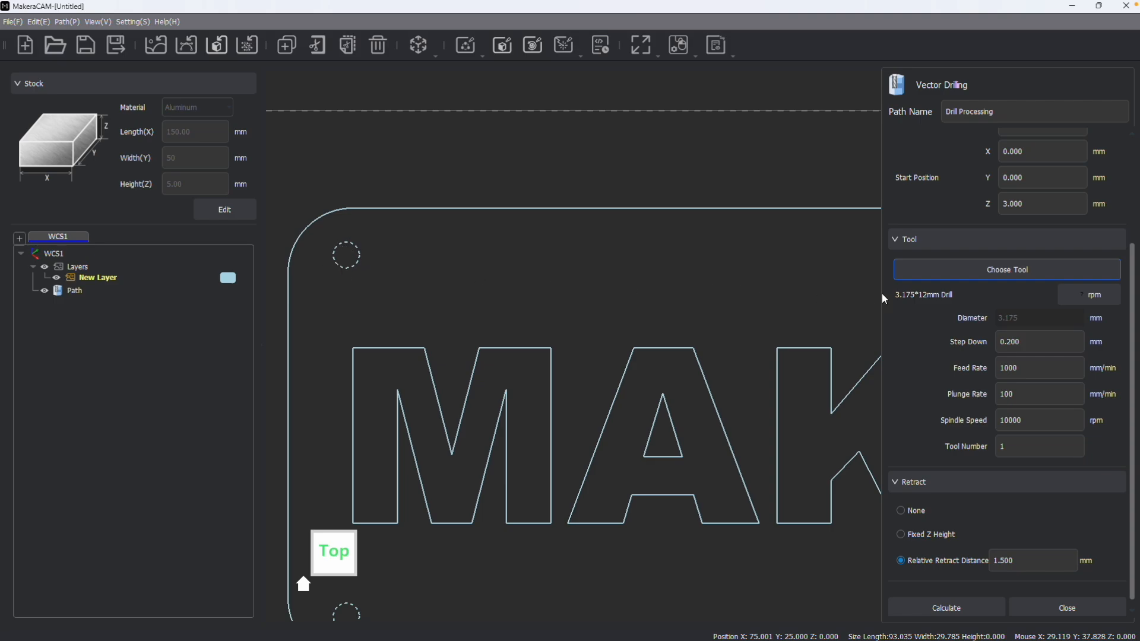
pyautogui.scroll(-3, 405, 247)
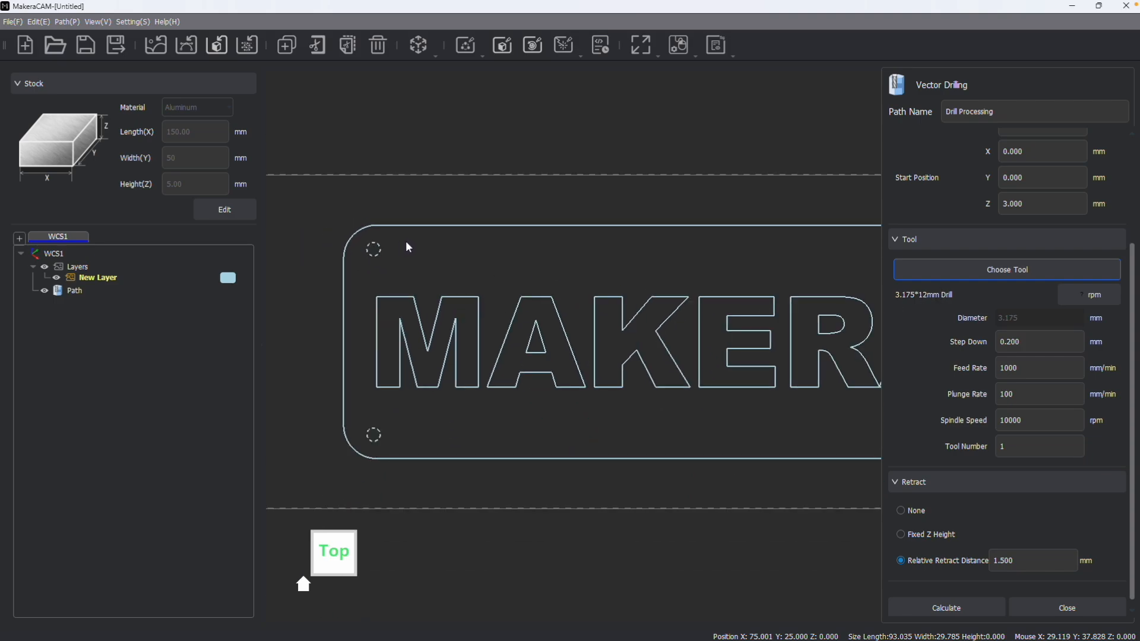
pyautogui.scroll(-2, 409, 270)
pyautogui.scroll(1, 491, 245)
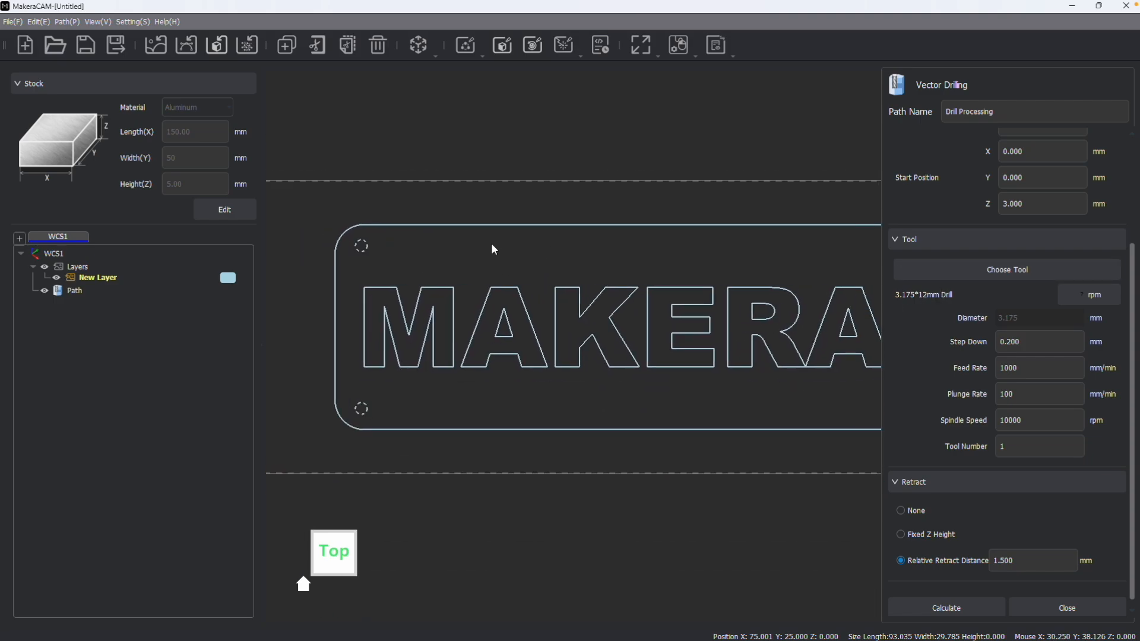
pyautogui.scroll(-1, 495, 248)
pyautogui.moveTo(495, 247); pyautogui.dragTo(443, 254, button='middle')
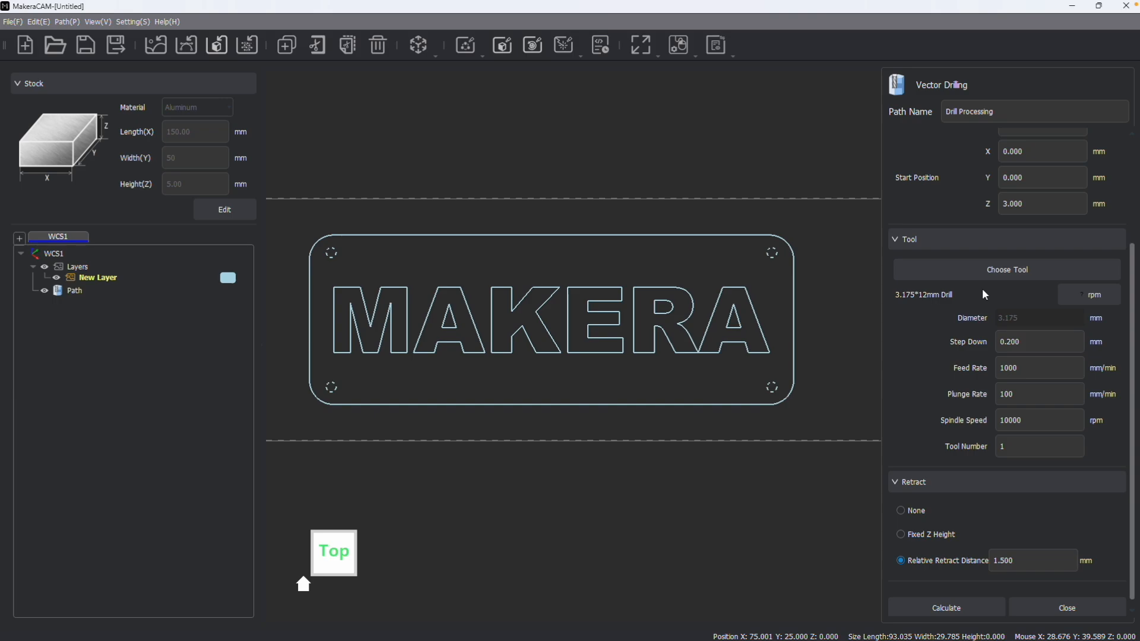
pyautogui.scroll(-1, 982, 287)
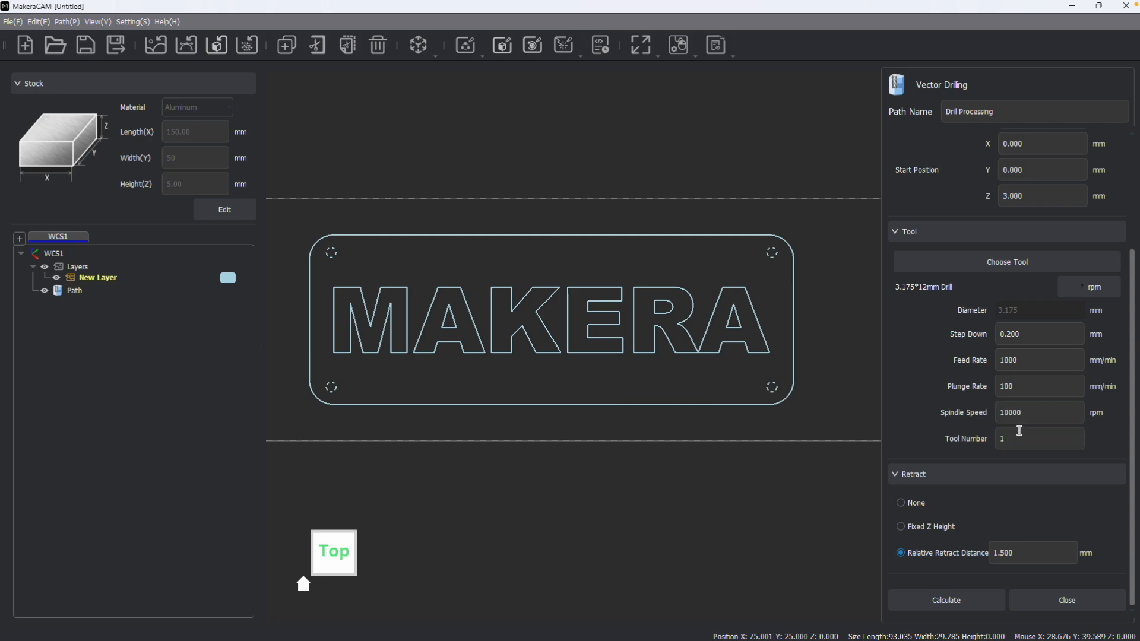
pyautogui.click(1015, 358)
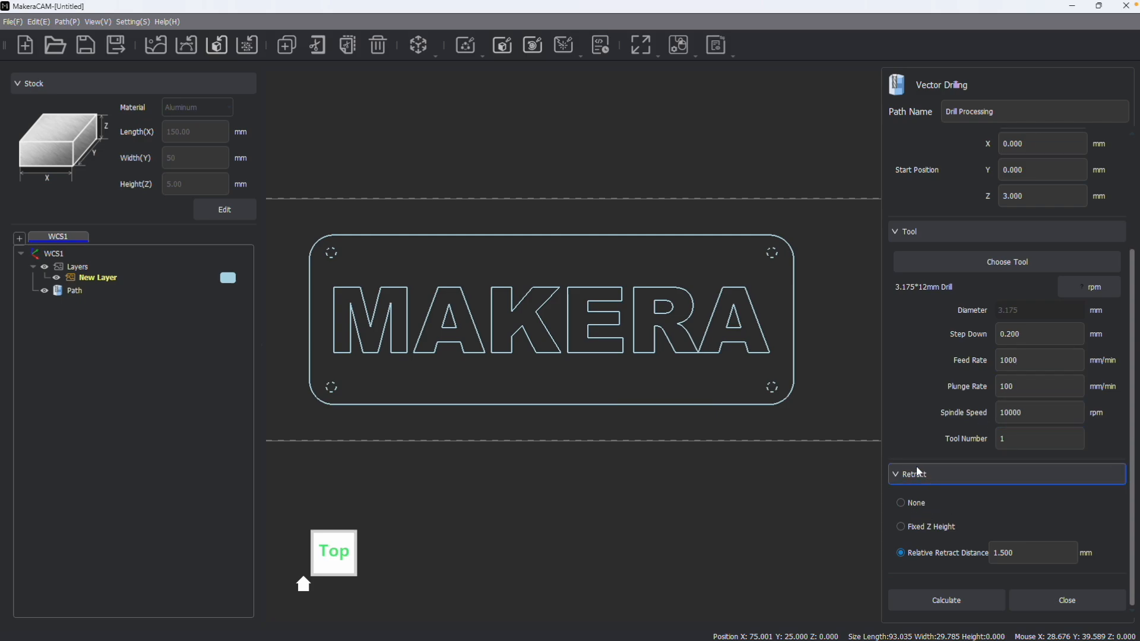
# Step: Try the None and Fixed Z Height retract modes and return to Relative Retract Distance
pyautogui.click(908, 504)
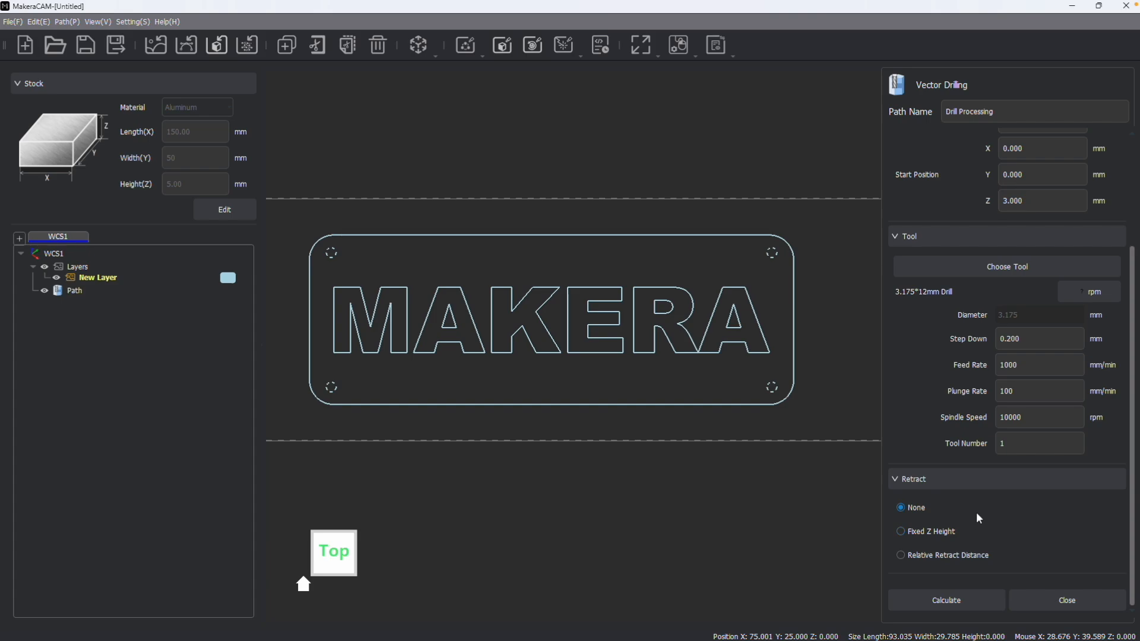
pyautogui.click(943, 534)
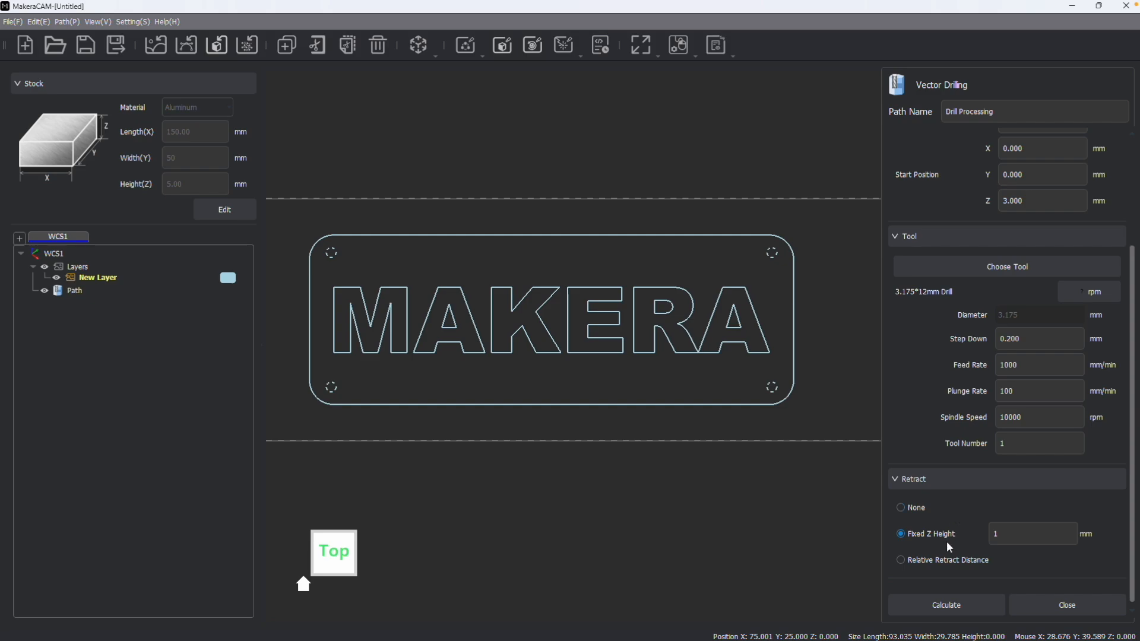
pyautogui.click(1005, 532)
pyautogui.click(967, 558)
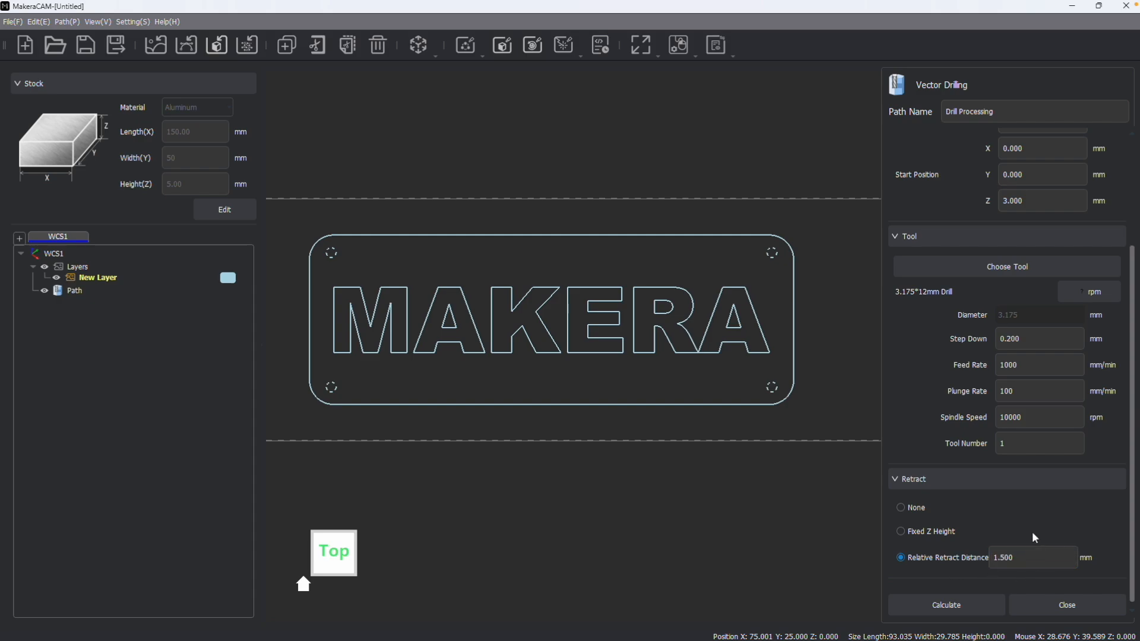
# Step: Calculate the drilling path for the four corner holes and check it up close at the upper-left hole
pyautogui.moveTo(1026, 339); pyautogui.dragTo(996, 341)
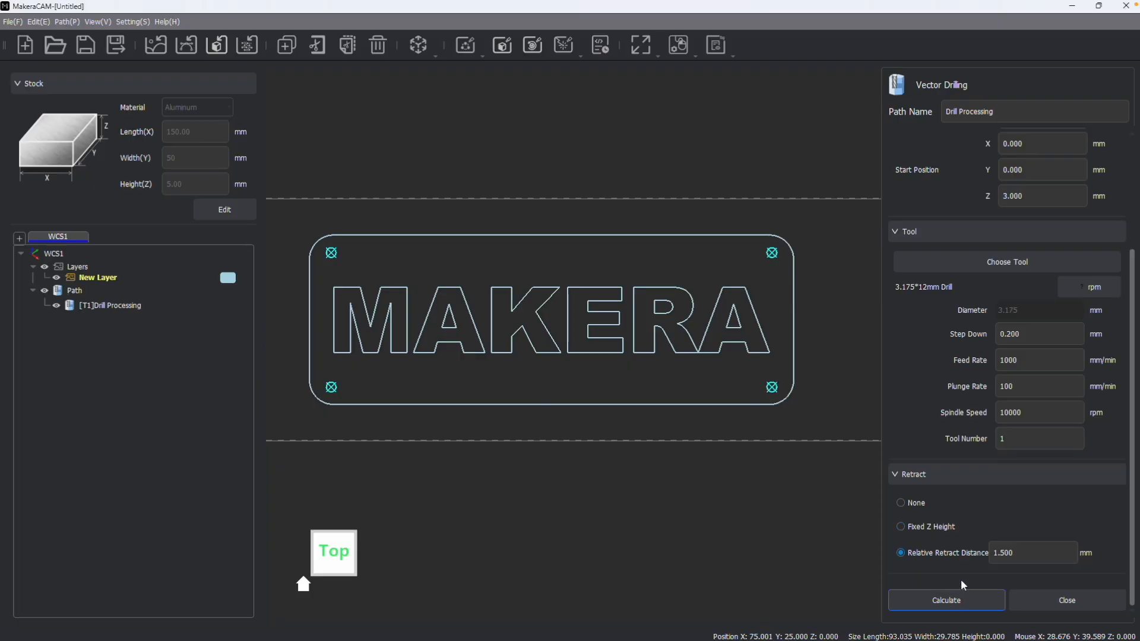
pyautogui.scroll(5, 328, 237)
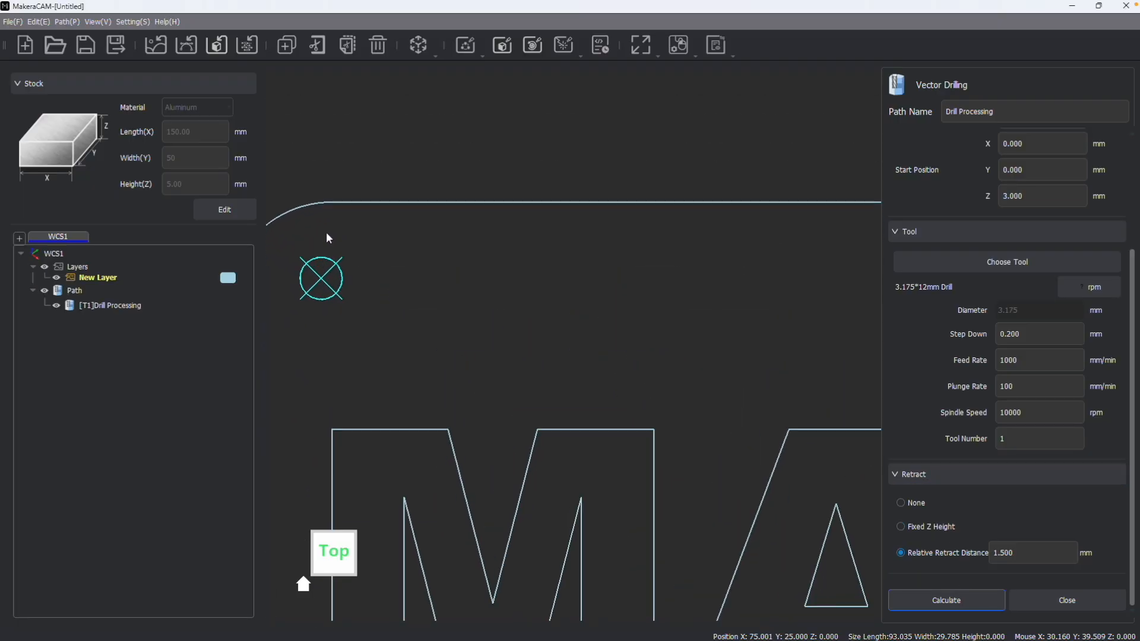
pyautogui.scroll(1, 328, 238)
pyautogui.scroll(-5, 329, 260)
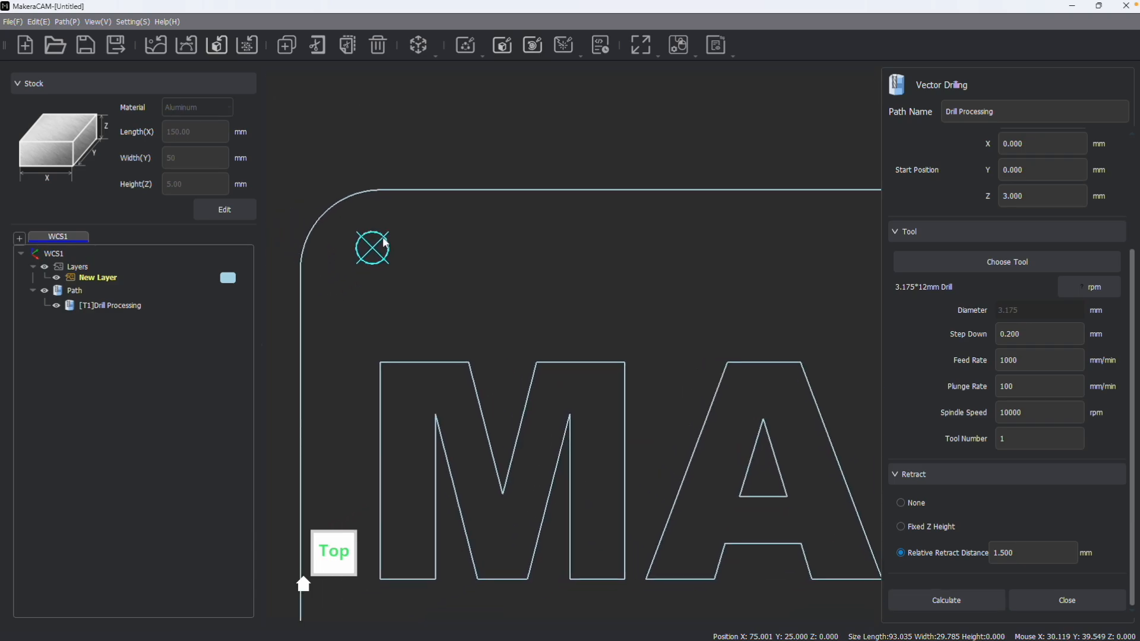